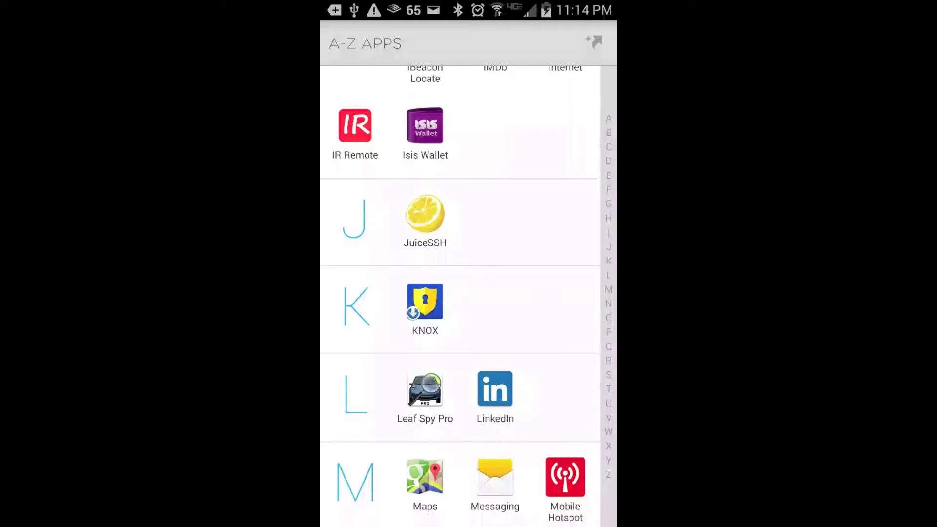
Launch Leaf Spy Pro from the app list and bring up its Settings screen from the options menu
scroll(460, 293, "down", 2)
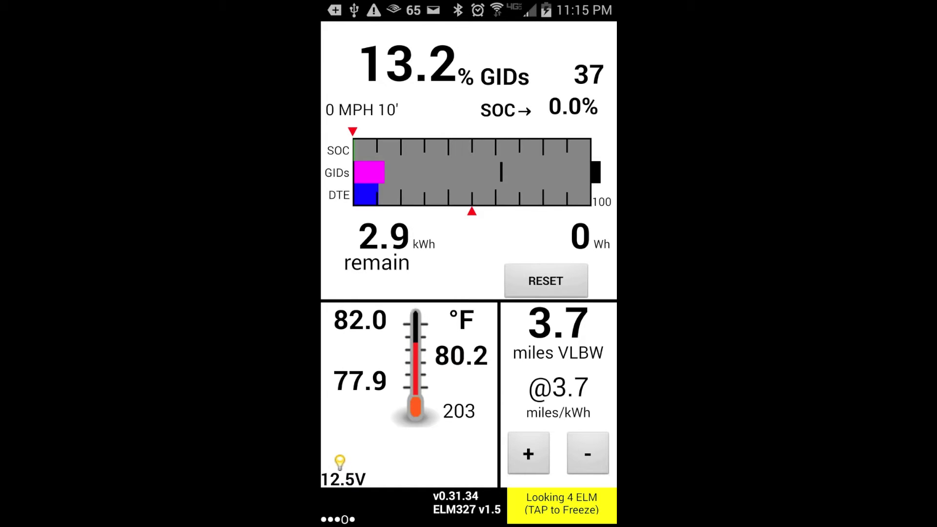
key("Menu")
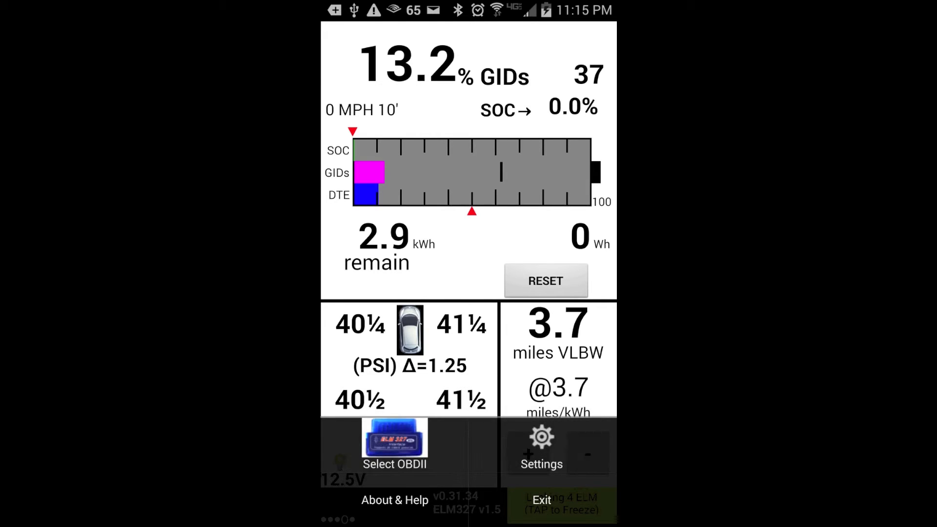
key("Menu")
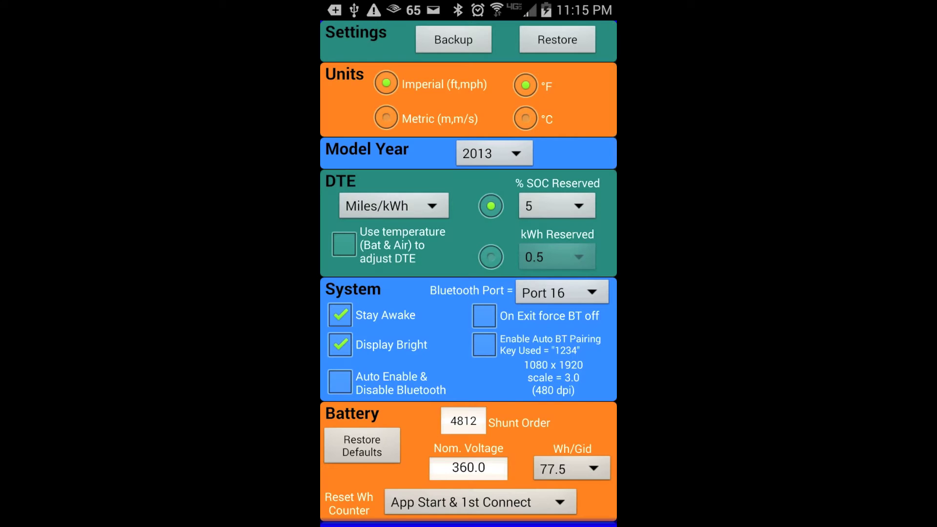
Make sure Enable Data Logging is on with the logging interval kept at 15 sec
scroll(468, 274, "down", 6)
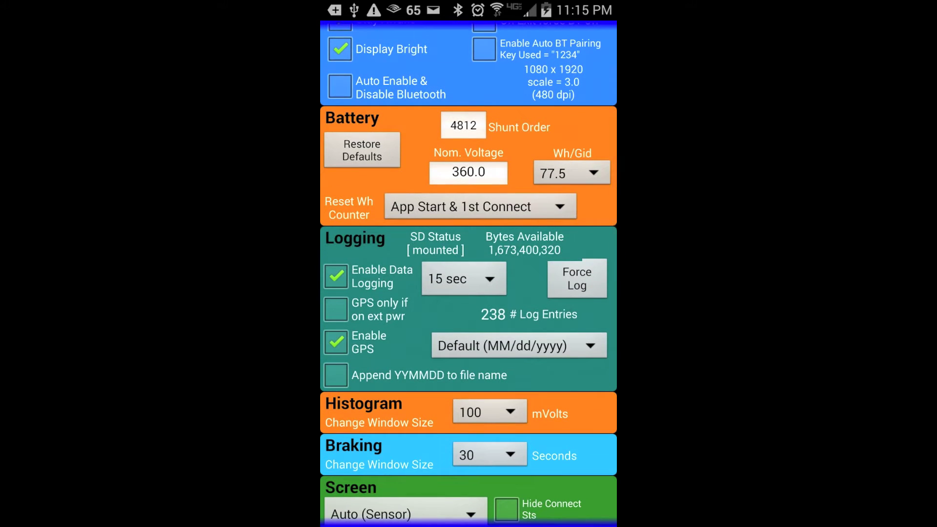
left_click(336, 276)
left_click(335, 277)
left_click(464, 278)
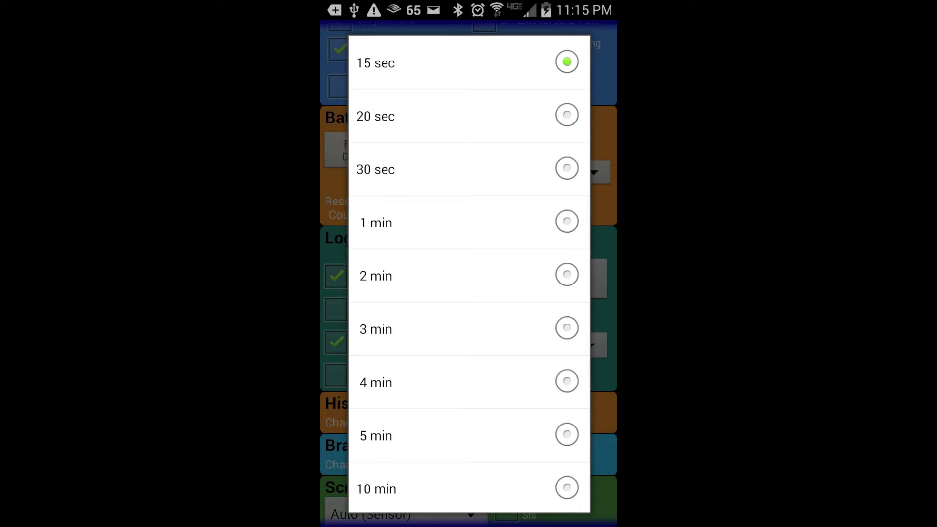
key("Escape")
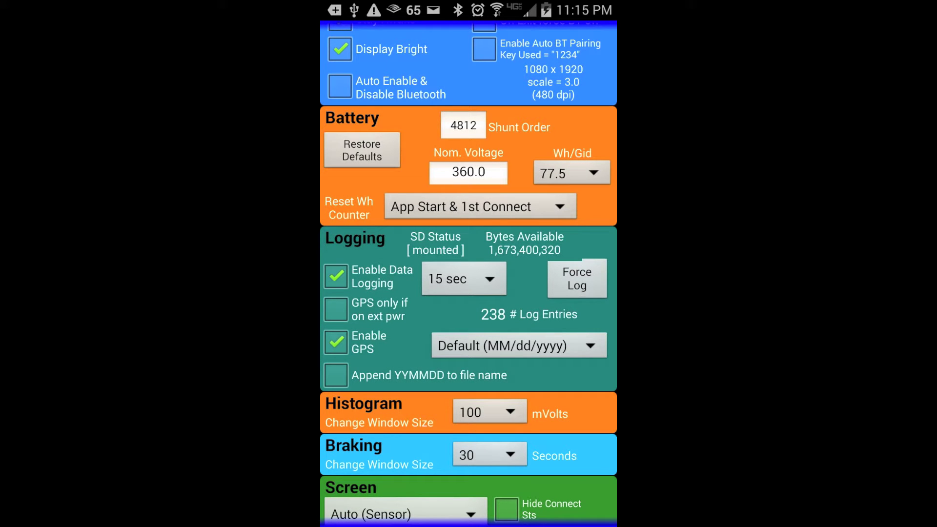
Make sure Enable GPS logging is on, then look through the remaining settings
left_click(336, 343)
left_click(336, 342)
scroll(468, 274, "down", 3)
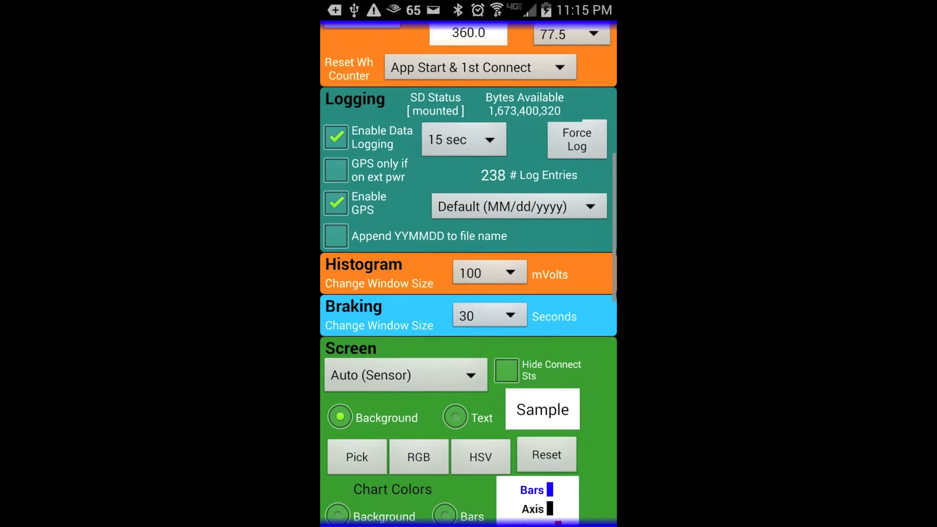
scroll(468, 273, "down", 5)
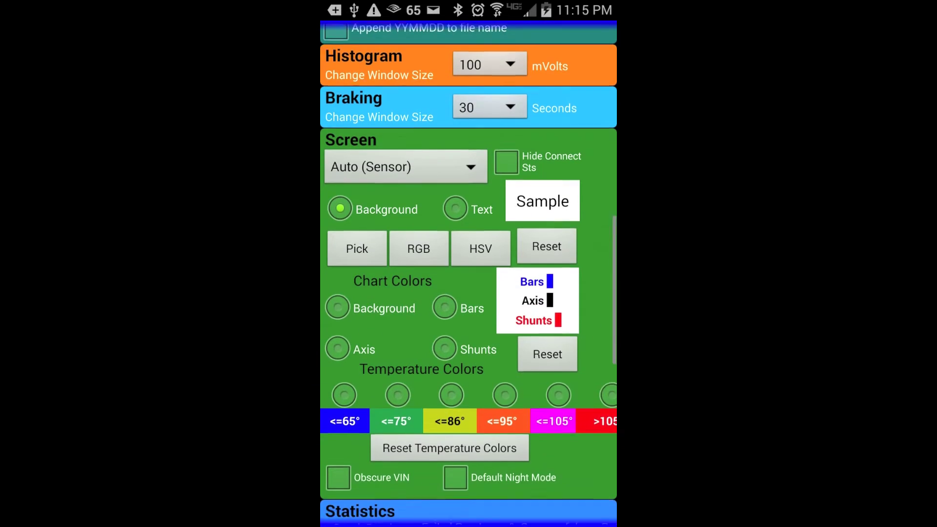
scroll(469, 274, "down", 5)
scroll(469, 274, "down", 4)
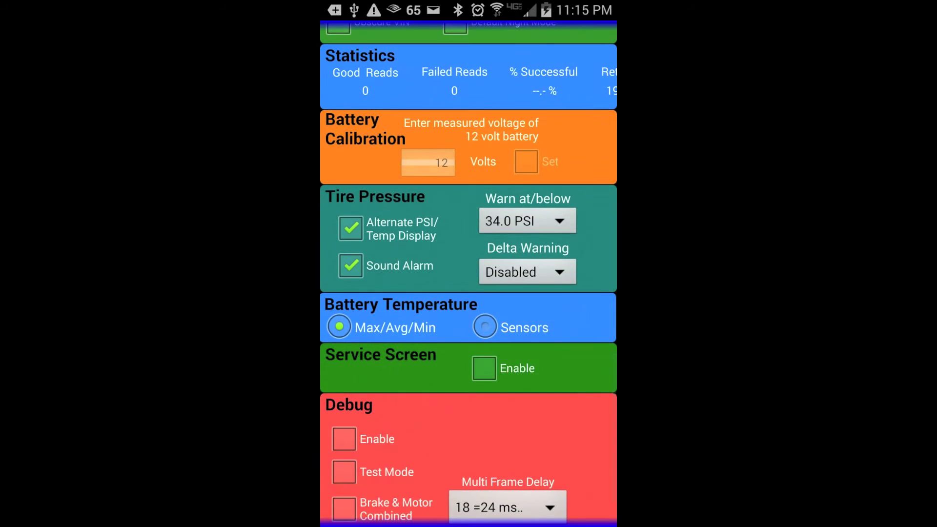
scroll(468, 273, "down", 2)
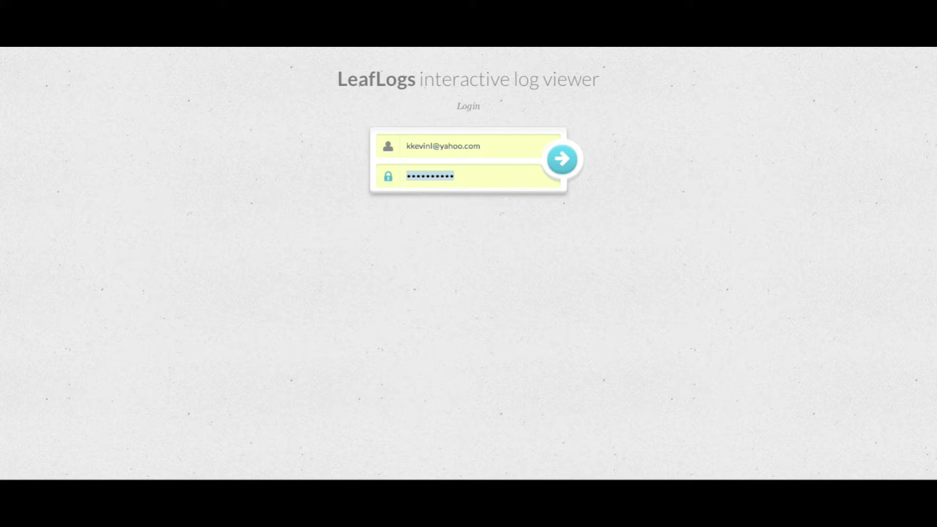
Sign in to the LeafLogs viewer and look through the trip's data table
left_click(562, 159)
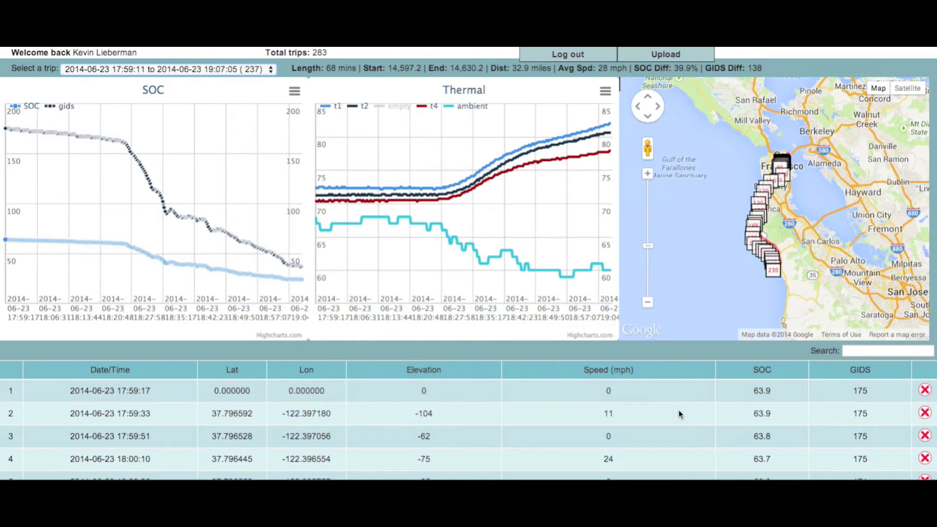
scroll(692, 412, "down", 3)
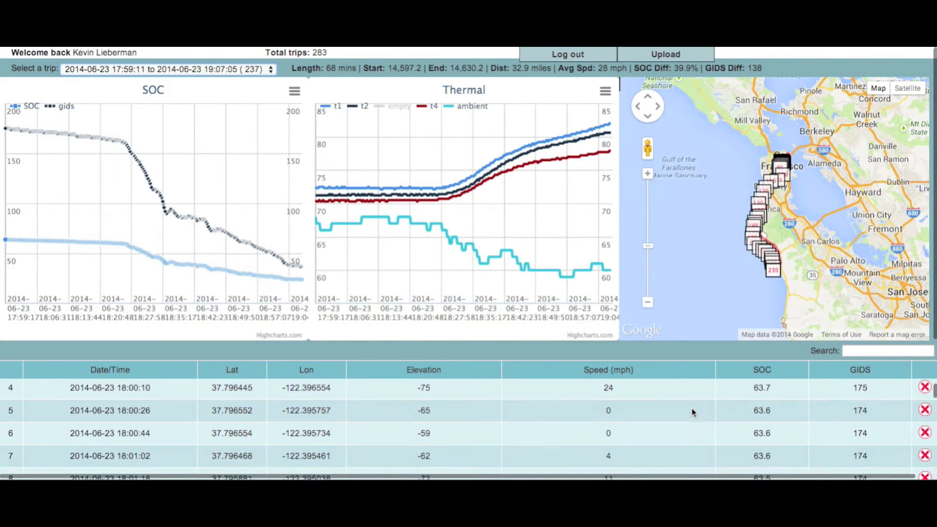
scroll(692, 410, "up", 3)
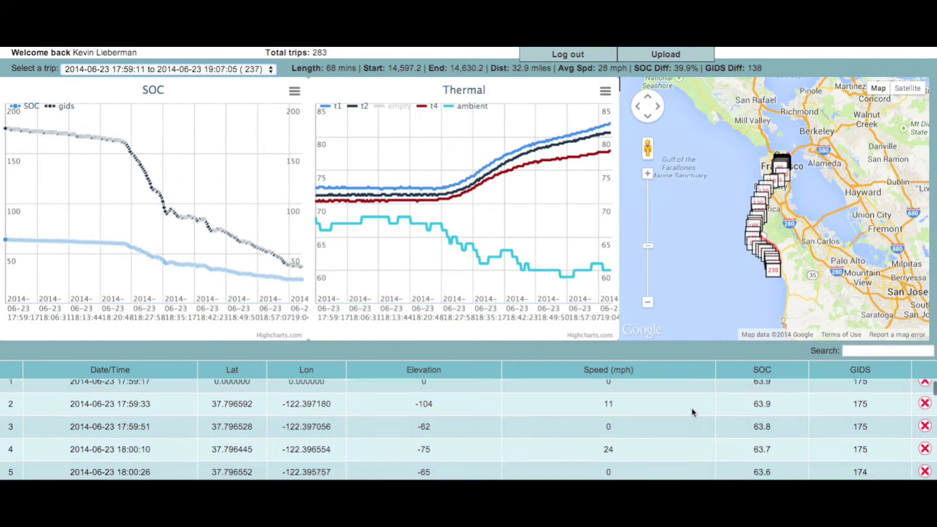
scroll(692, 410, "down", 10)
scroll(692, 410, "up", 6)
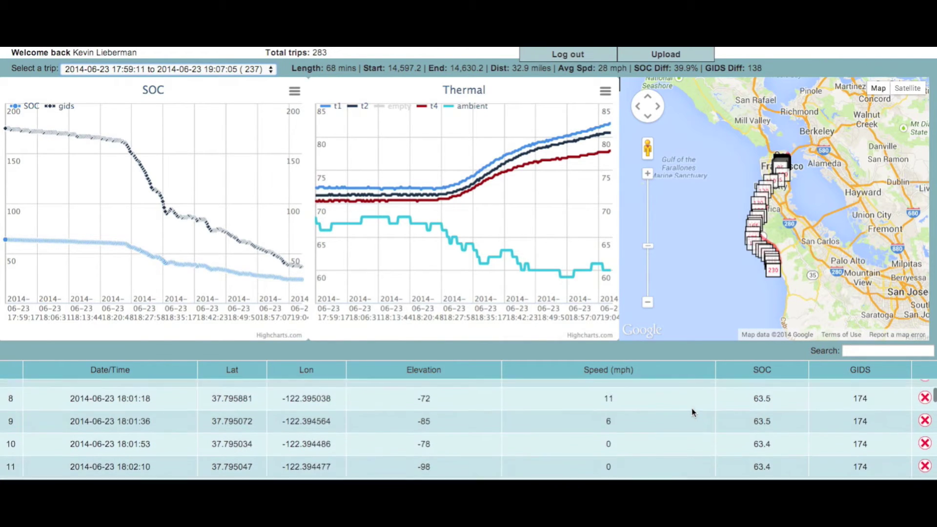
scroll(693, 413, "up", 7)
Zoom the route map in two levels on northern San Francisco, then go to Upload Logs
left_click(647, 175)
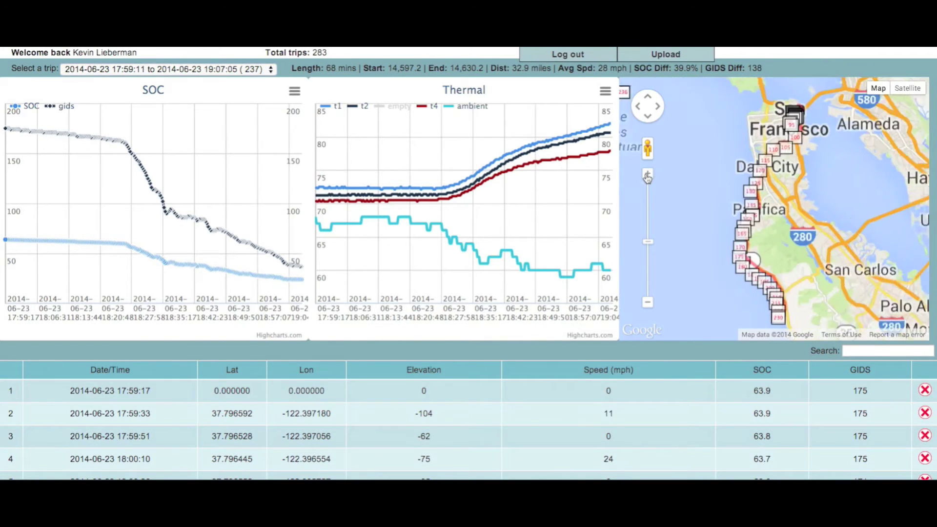
left_click(648, 175)
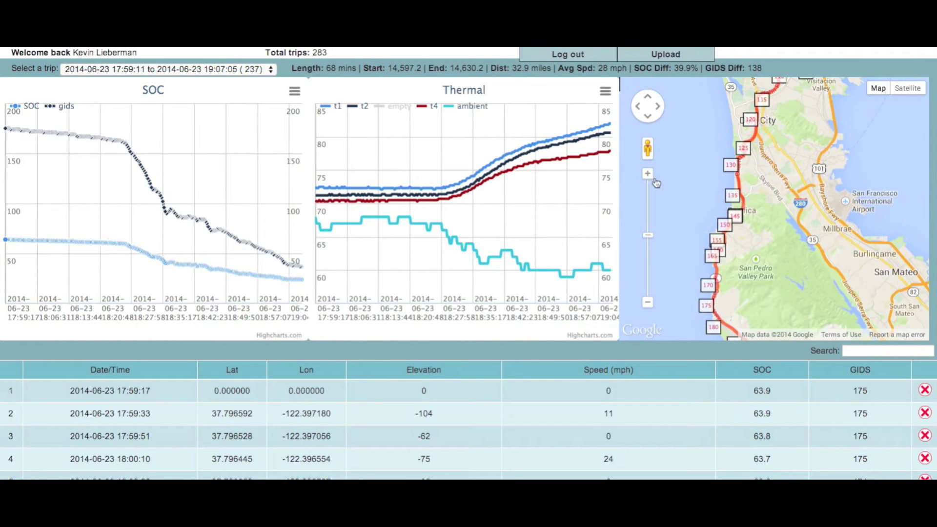
left_click_drag(676, 147, 679, 211)
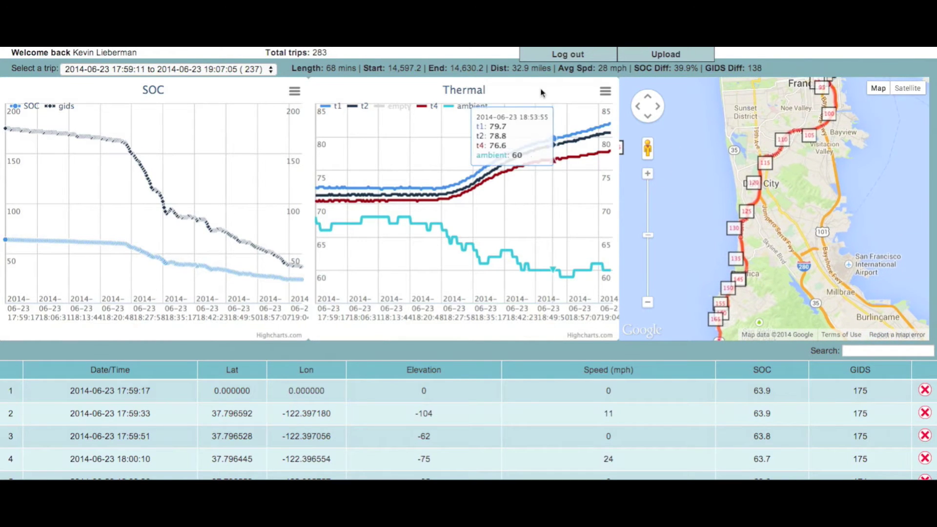
left_click(666, 54)
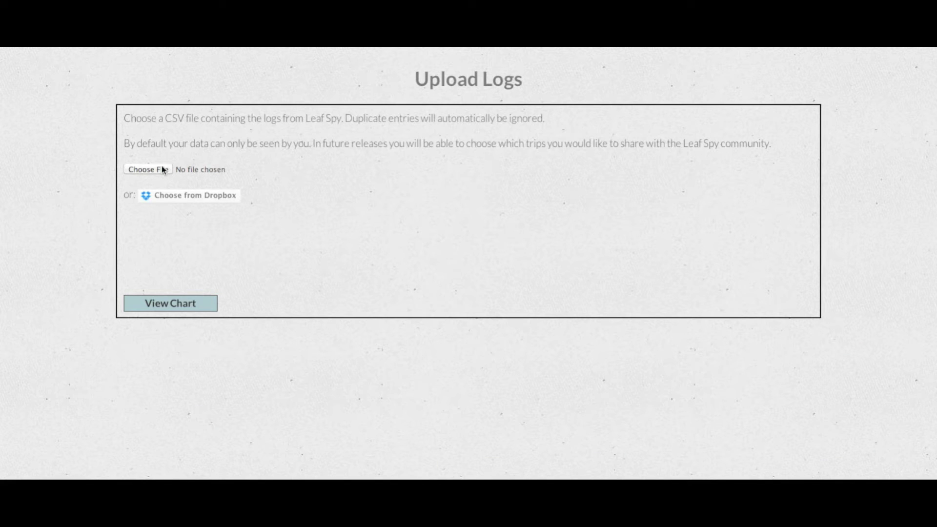
Upload Log_DC403300_82588.csv from LOG_FILES (5303 processed, all duplicates) and return to the charts
left_click(155, 170)
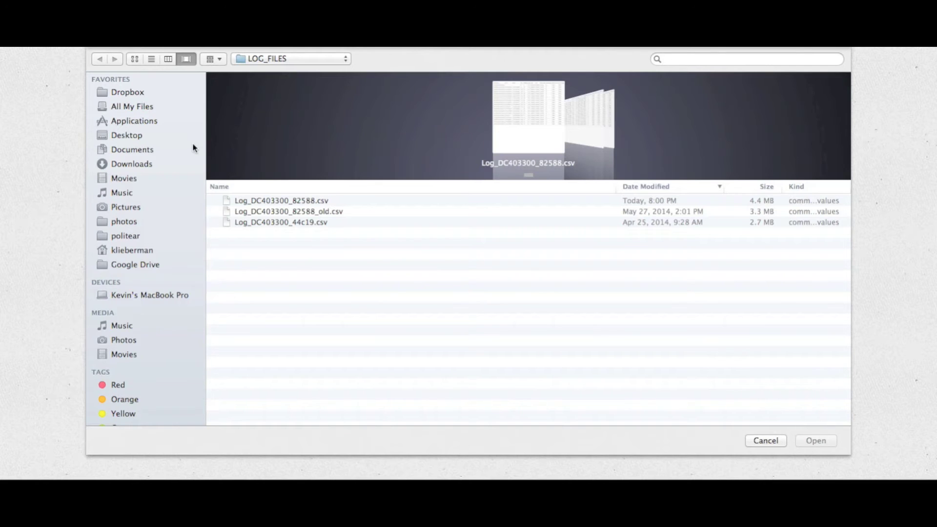
double_click(266, 201)
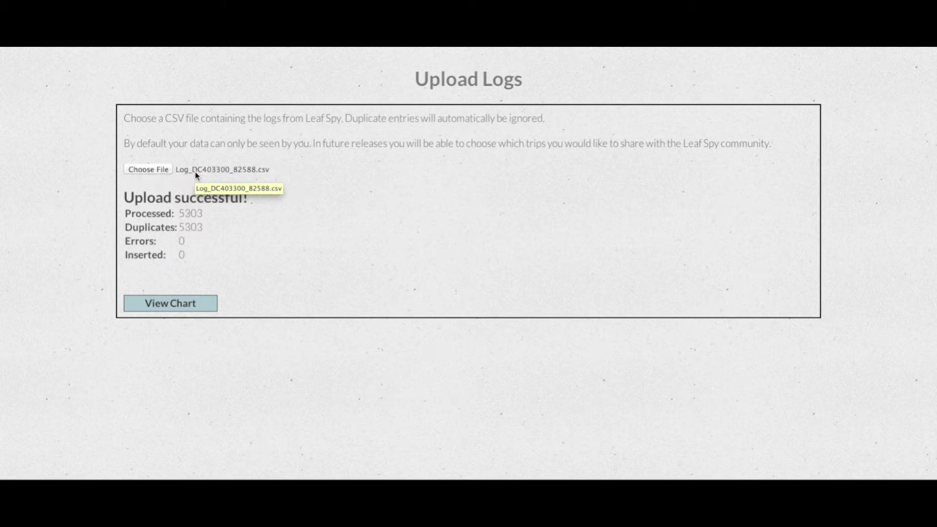
left_click(189, 303)
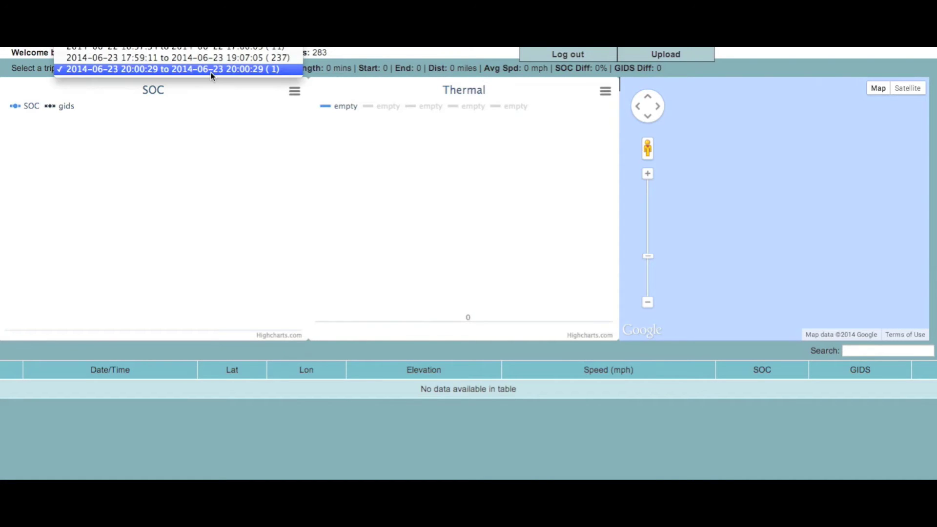
left_click(218, 62)
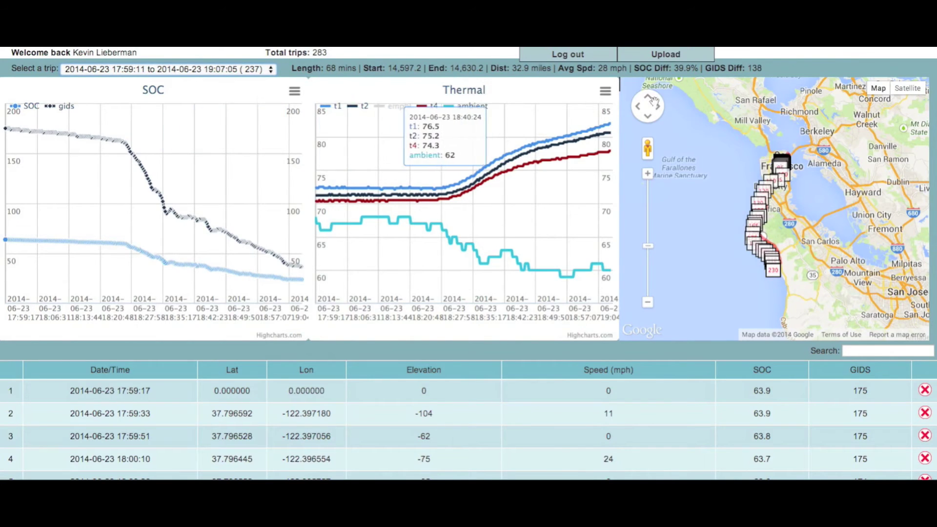
left_click(648, 174)
left_click(648, 173)
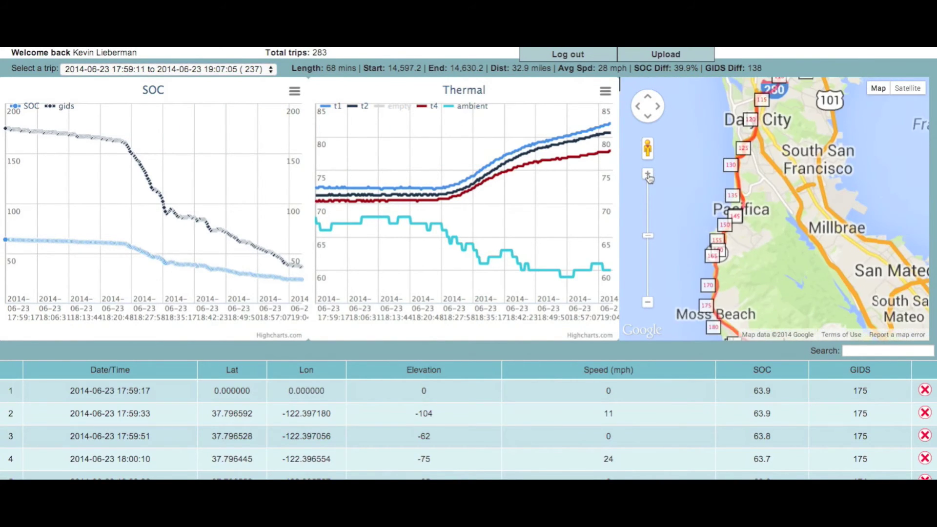
left_click_drag(780, 135, 767, 214)
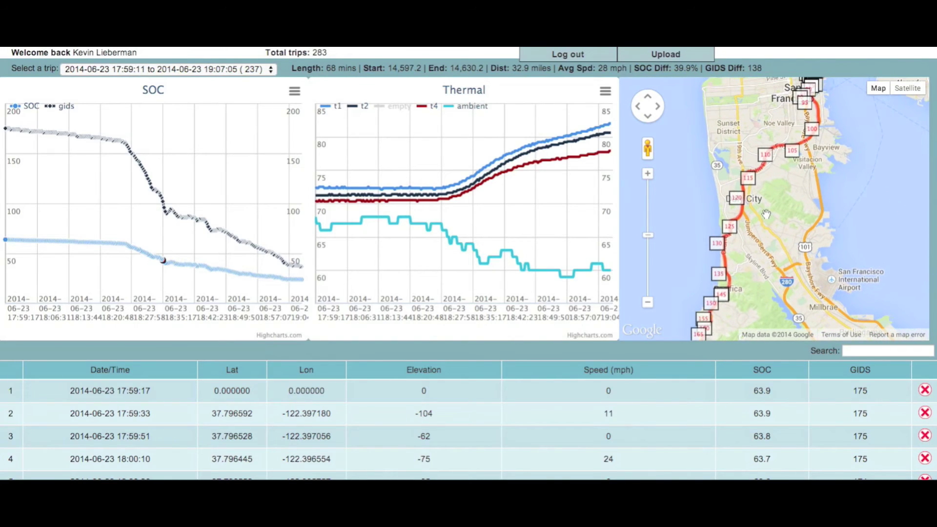
Inspect the data rows for route points near markers 115, 125, 130 and 18:36:10
left_click(777, 148)
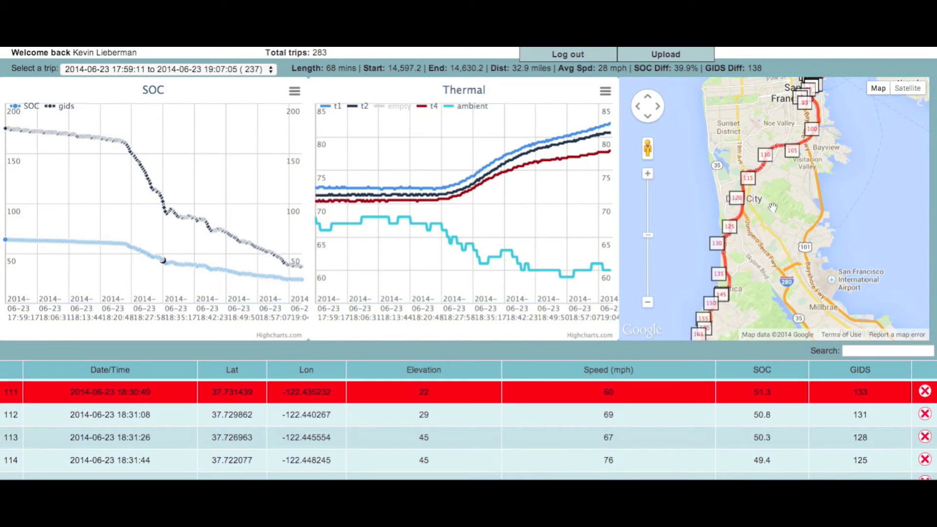
left_click(742, 218)
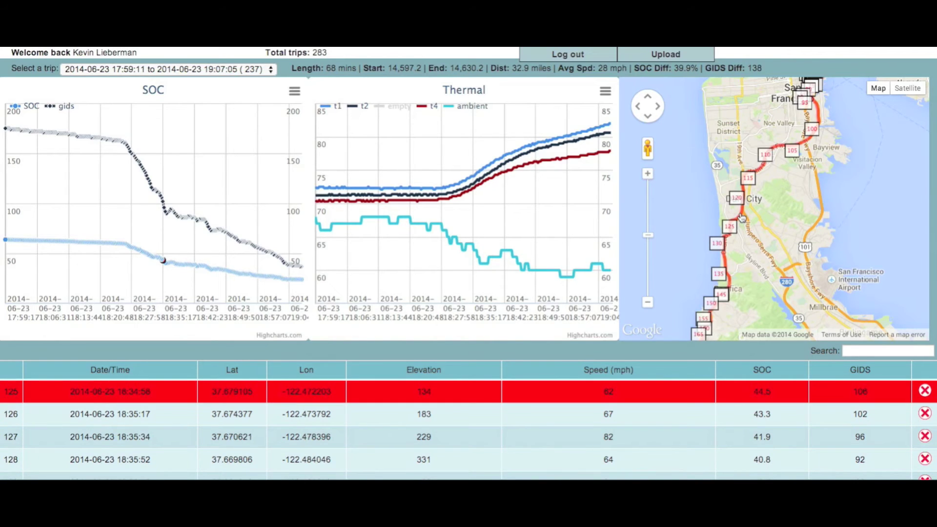
scroll(735, 433, "up", 1)
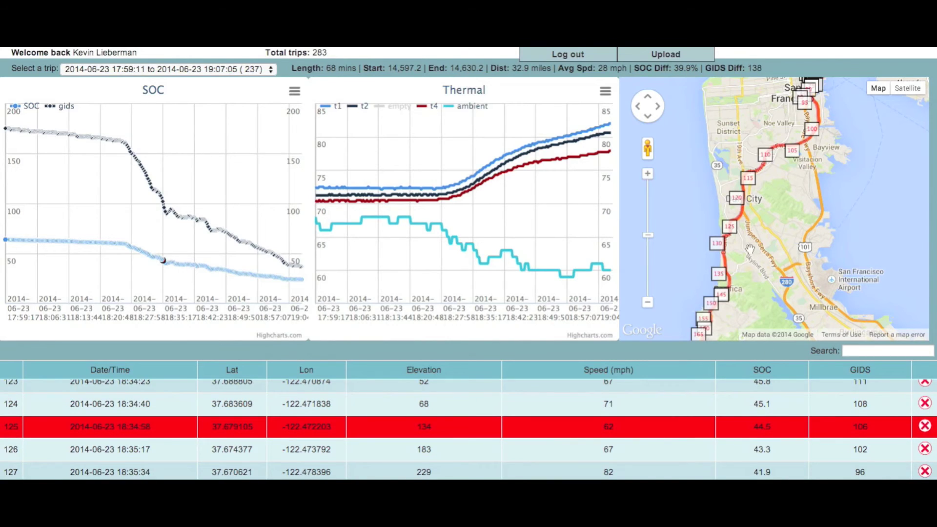
left_click(731, 233)
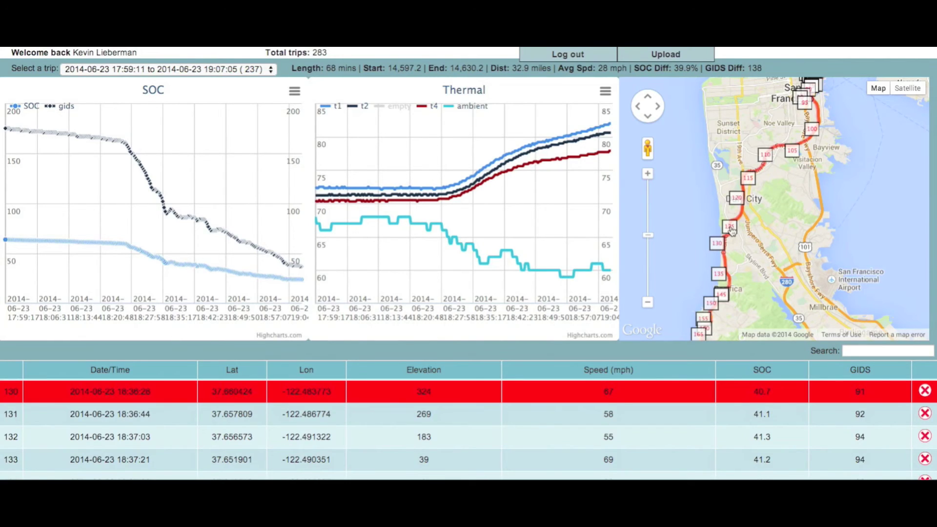
left_click(732, 228)
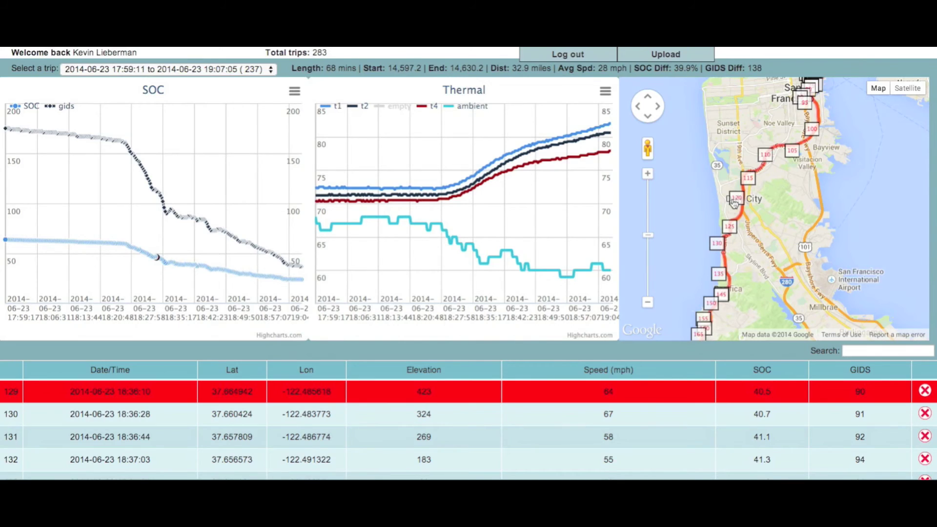
left_click(752, 183)
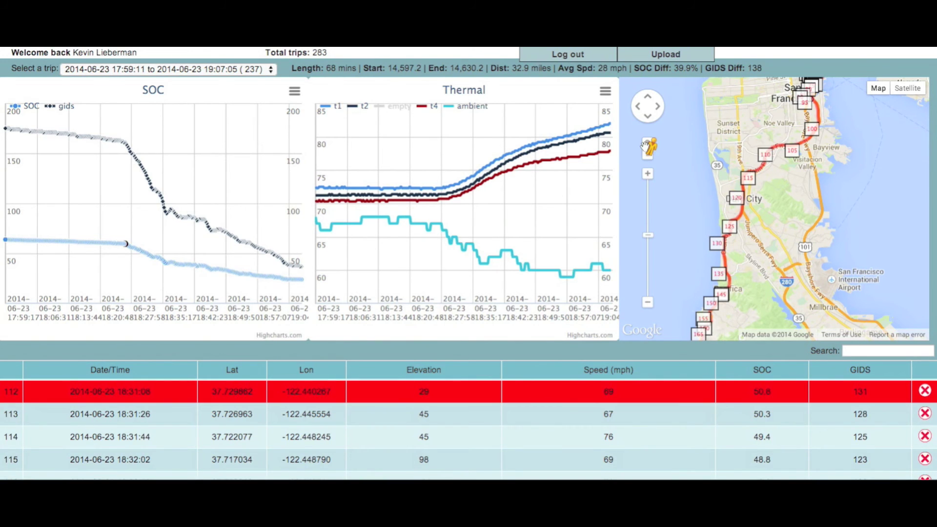
Zoom the map in around Daly City and bring up the list of uploaded trips
left_click(648, 174)
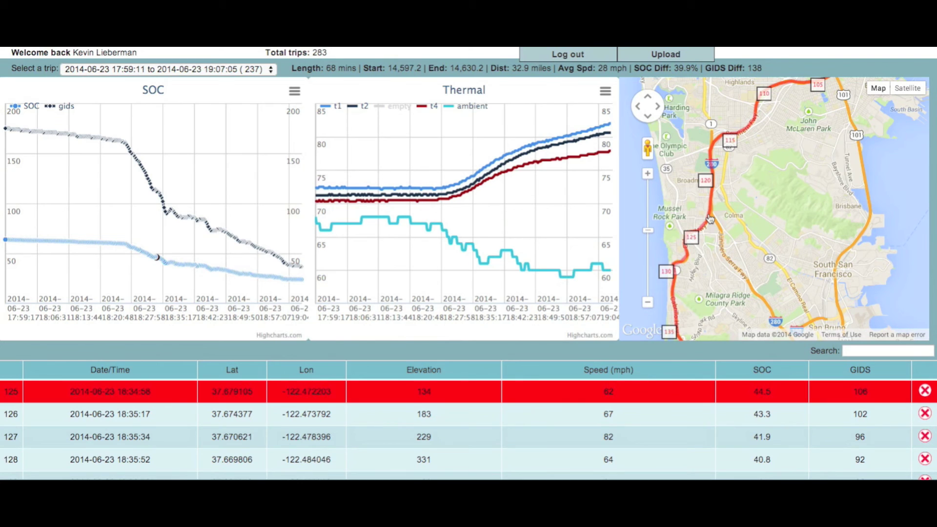
scroll(697, 425, "up", 1)
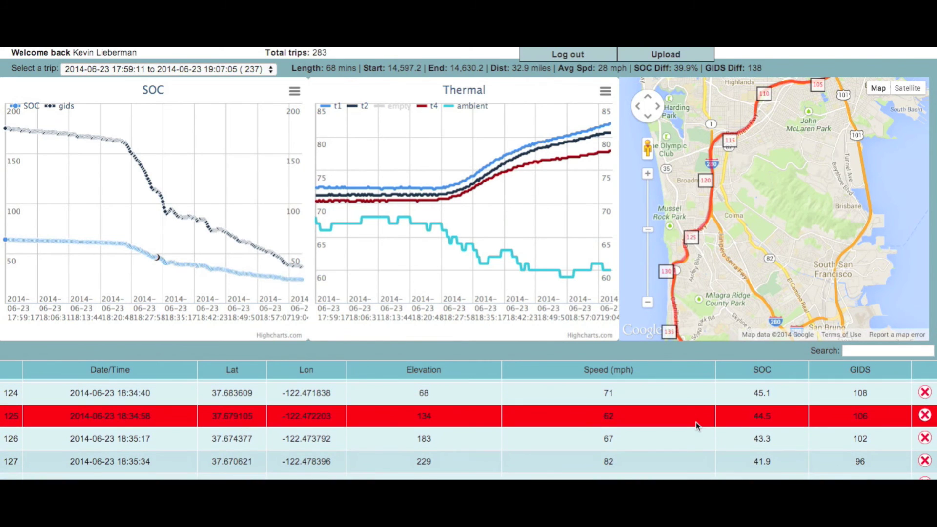
left_click(260, 70)
left_click(259, 70)
scroll(273, 87, "up", 5)
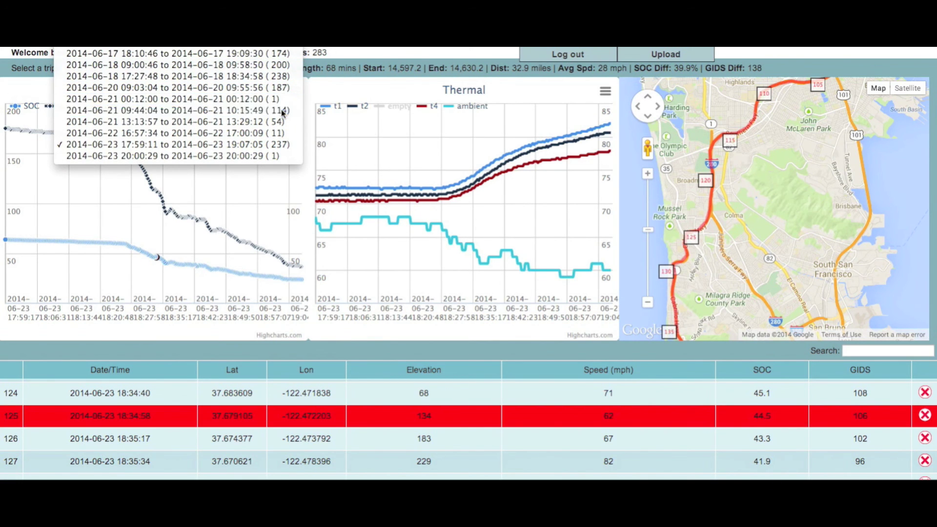
left_click(281, 111)
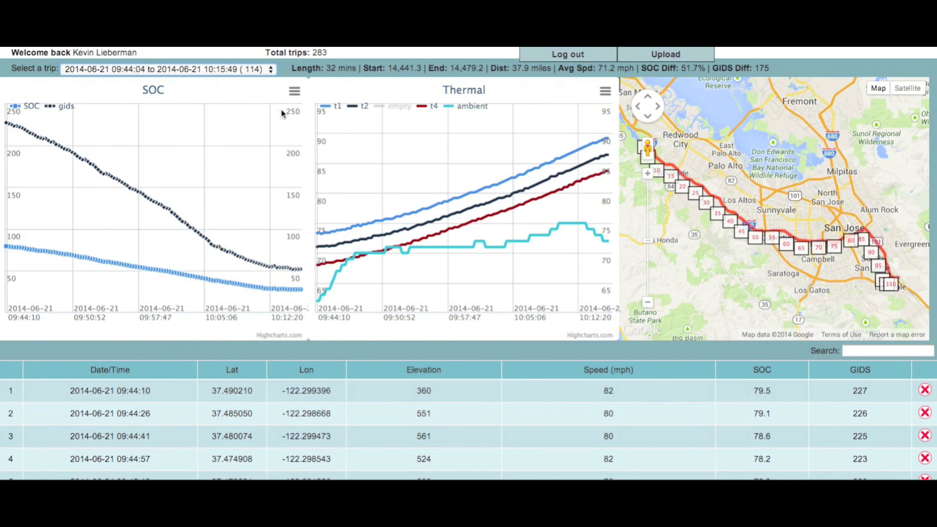
left_click(722, 200)
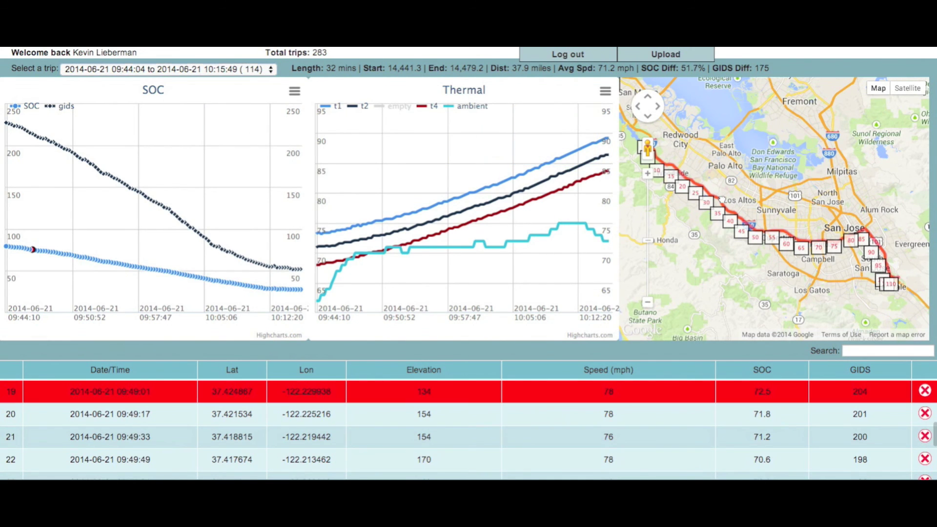
left_click(722, 200)
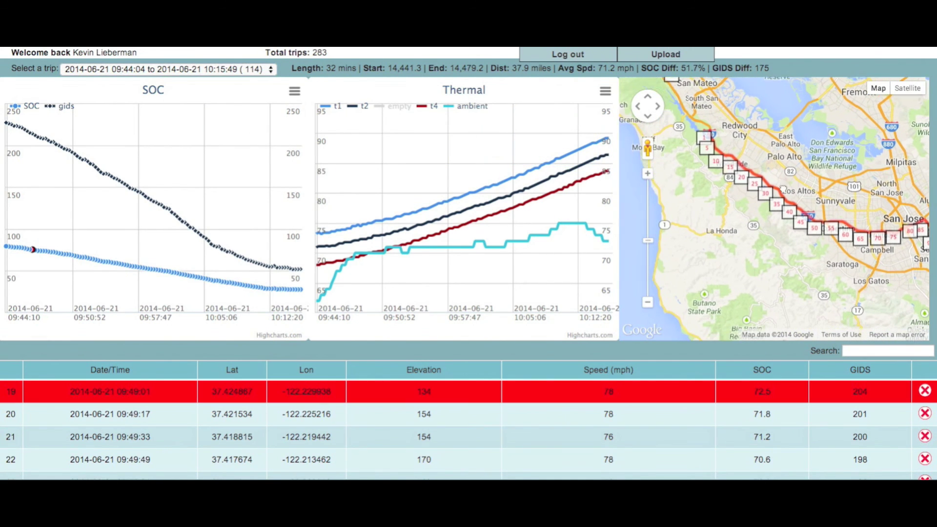
left_click(647, 174)
left_click_drag(703, 172, 719, 251)
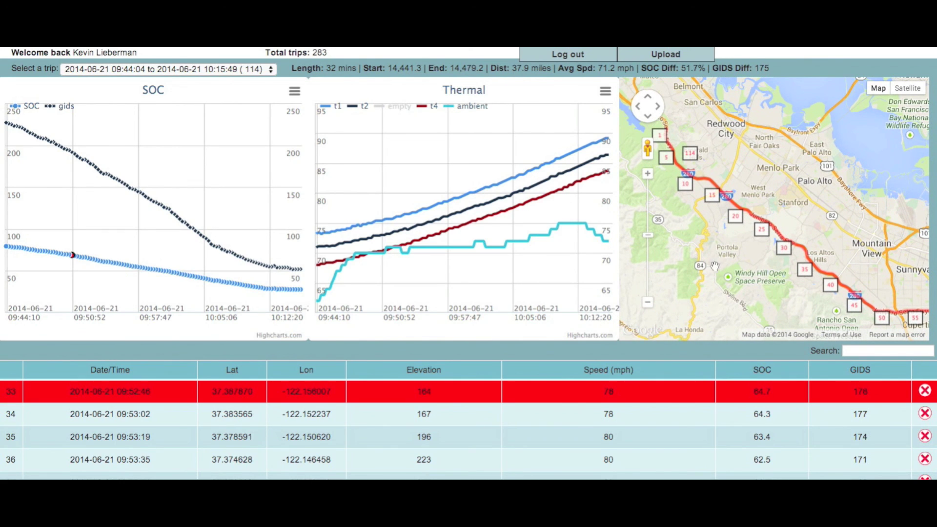
Examine the trip's SOC and thermal charts, then log out of the viewer
mouse_move(559, 279)
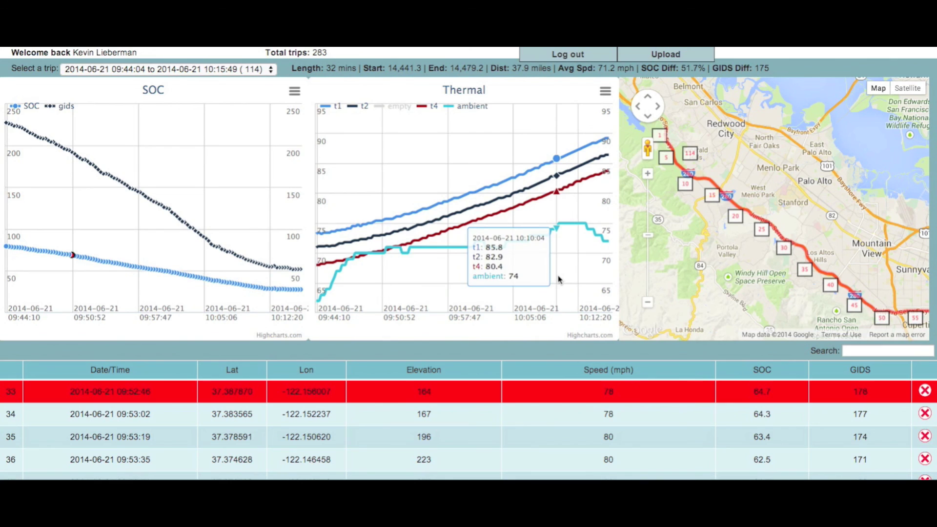
mouse_move(229, 285)
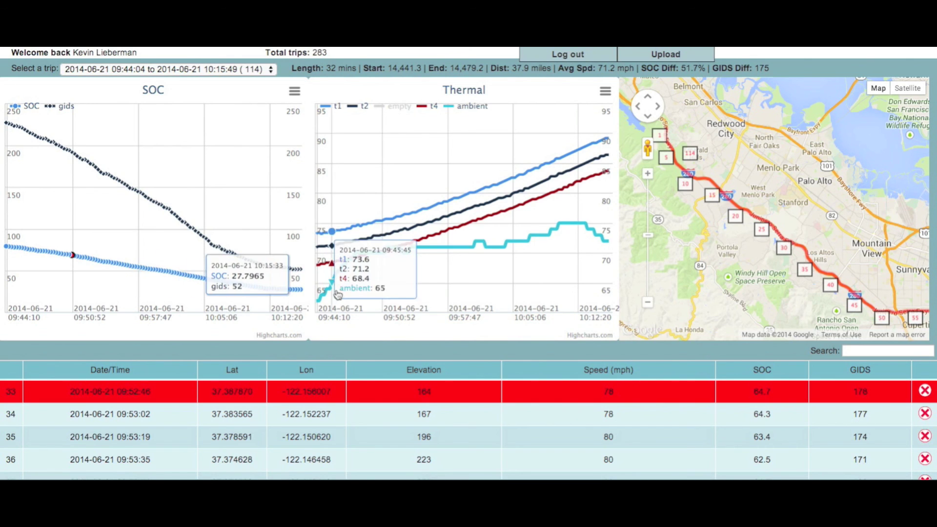
mouse_move(337, 294)
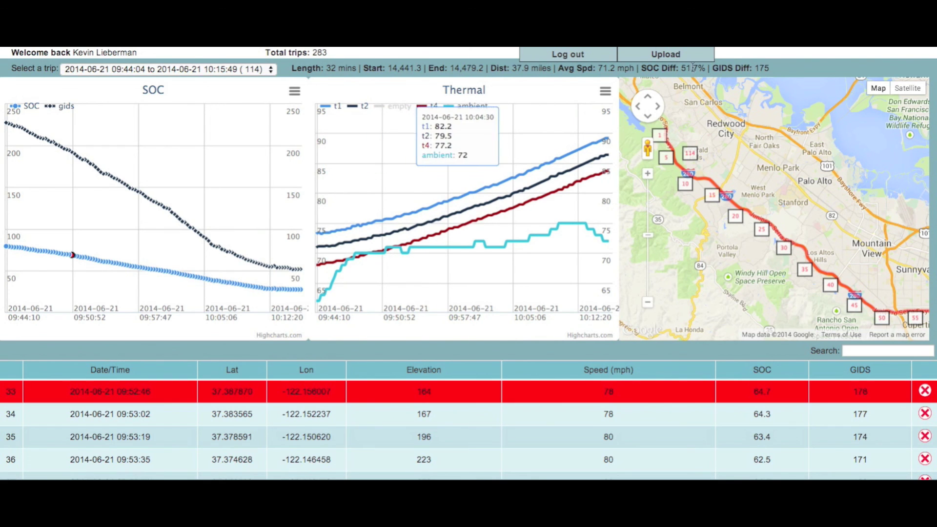
left_click(575, 56)
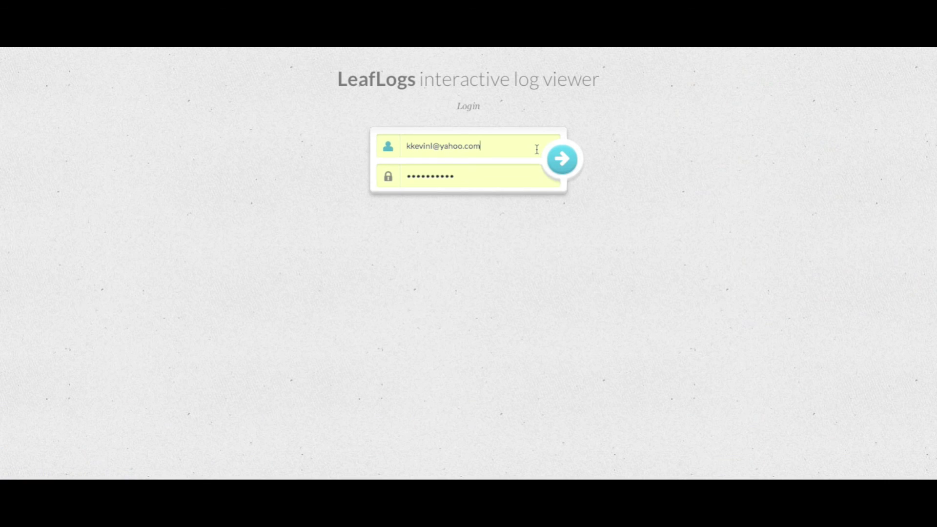